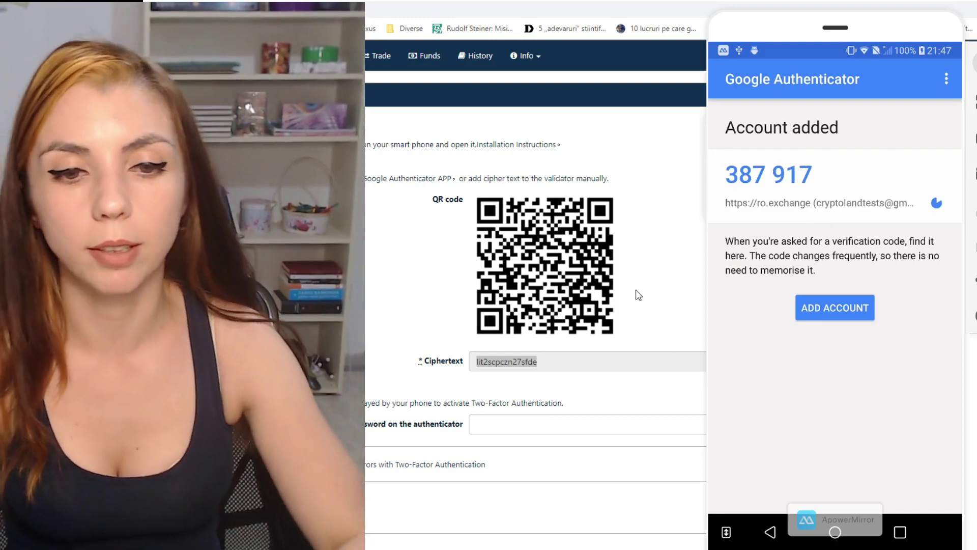
Copy the two-factor ciphertext key into the Notepad note as a backup, then minimize Notepad
left_click(647, 319)
double_click(506, 361)
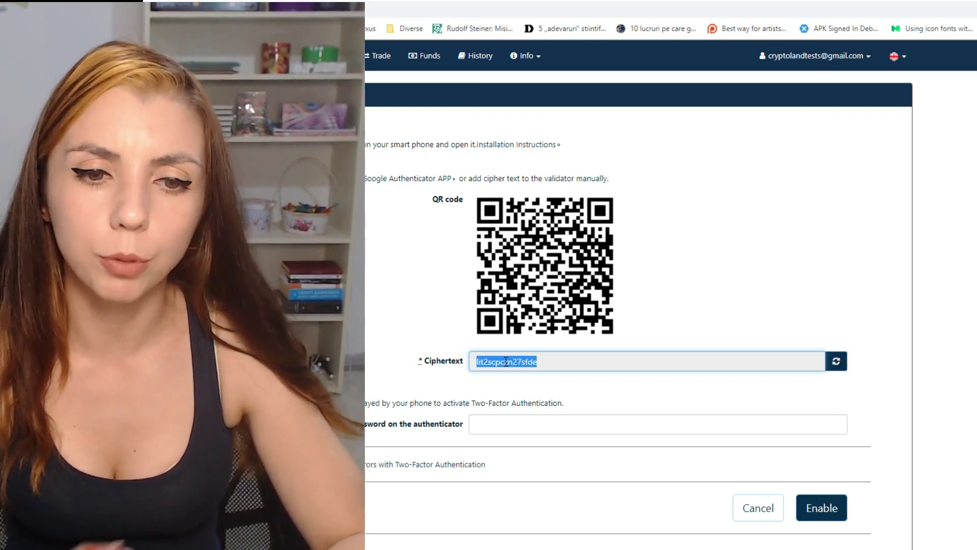
key("alt+Tab")
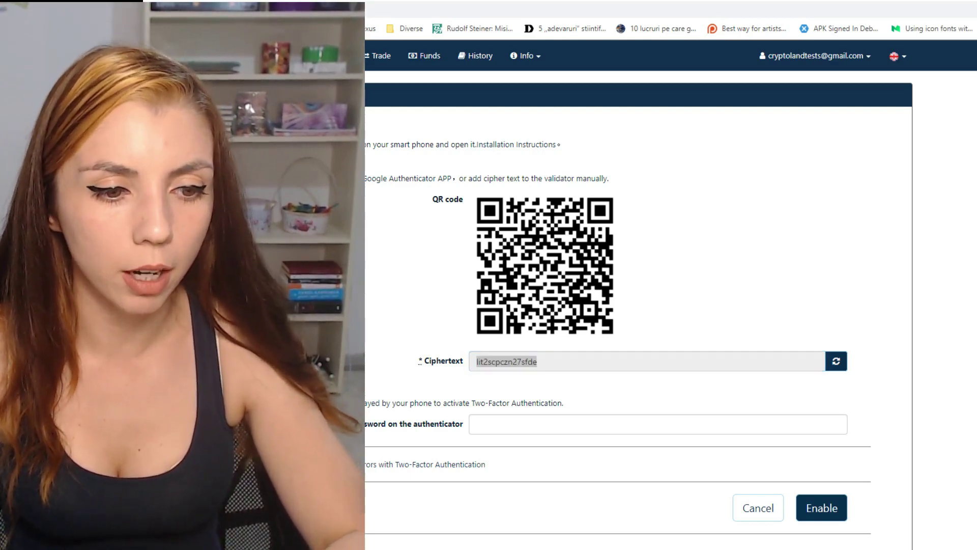
key("alt+Tab")
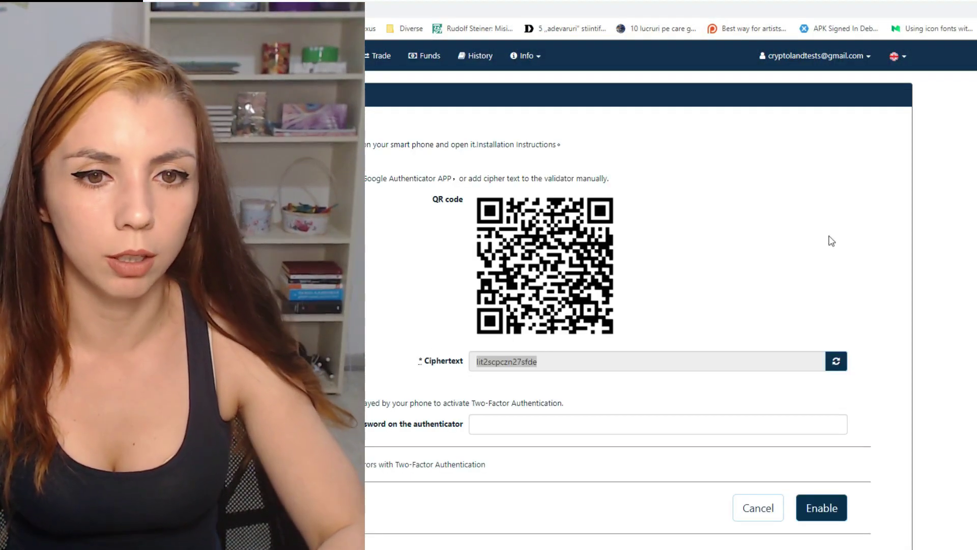
left_click(556, 361)
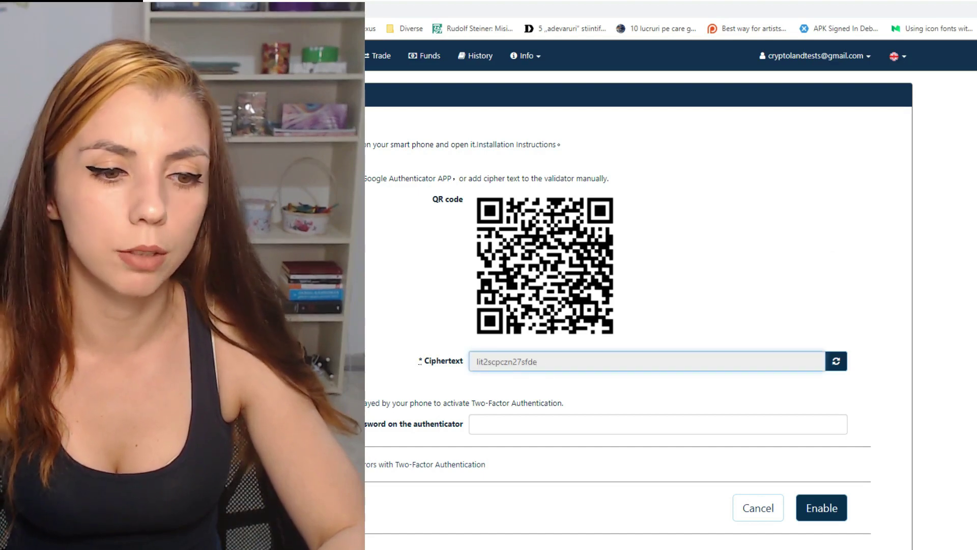
key("alt+Tab")
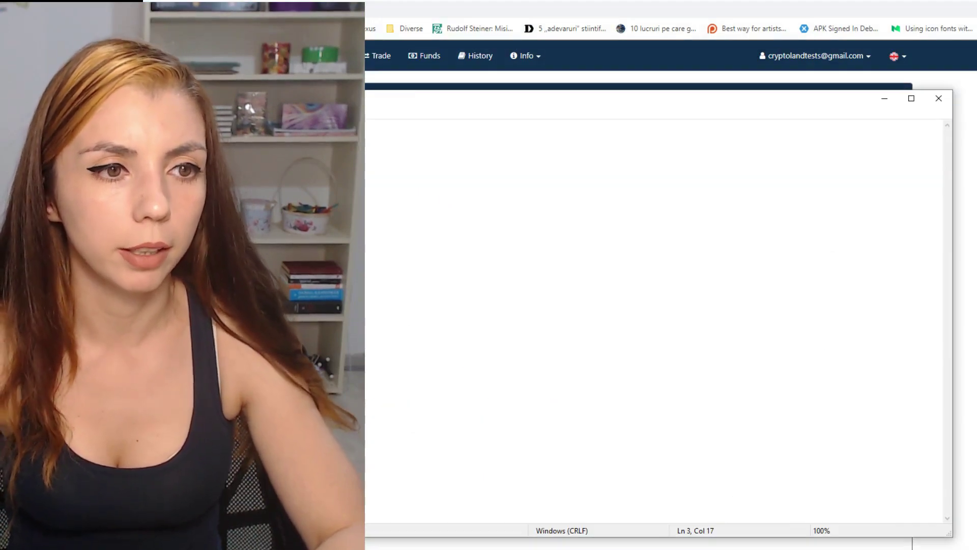
key("Return")
key("Return")
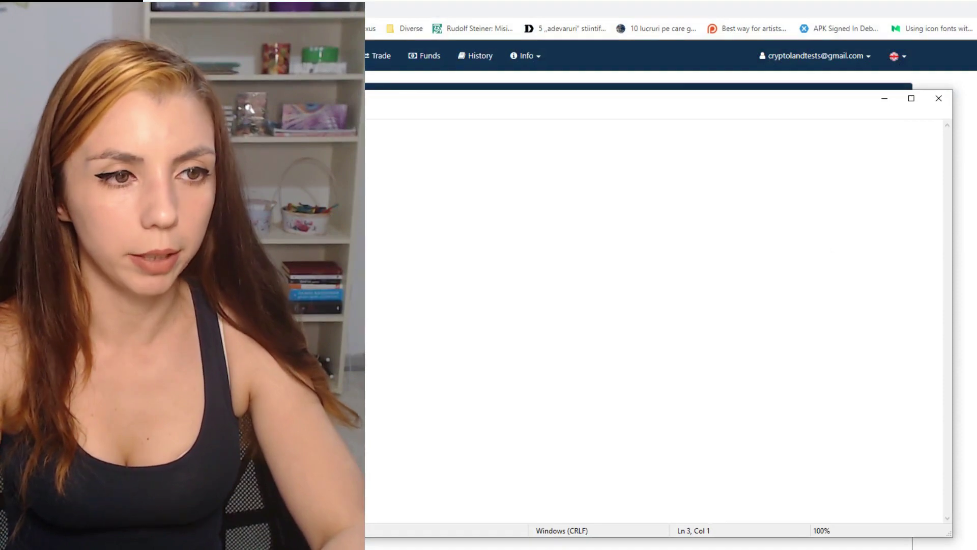
key("BackSpace")
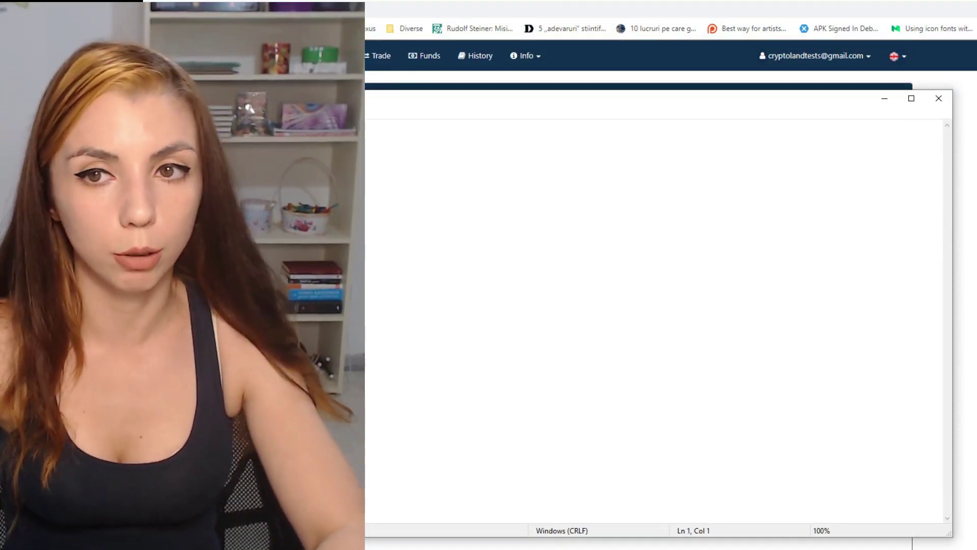
left_click(884, 102)
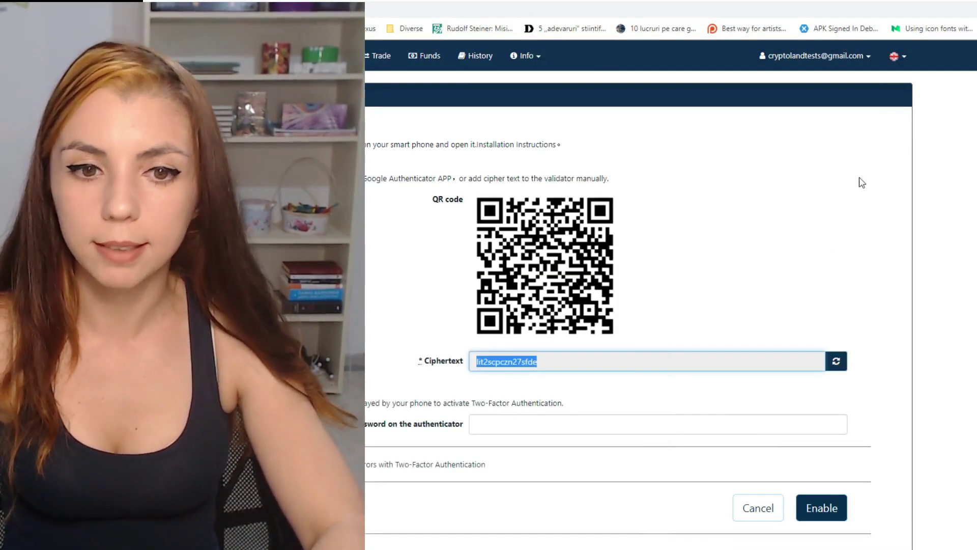
left_click(589, 355)
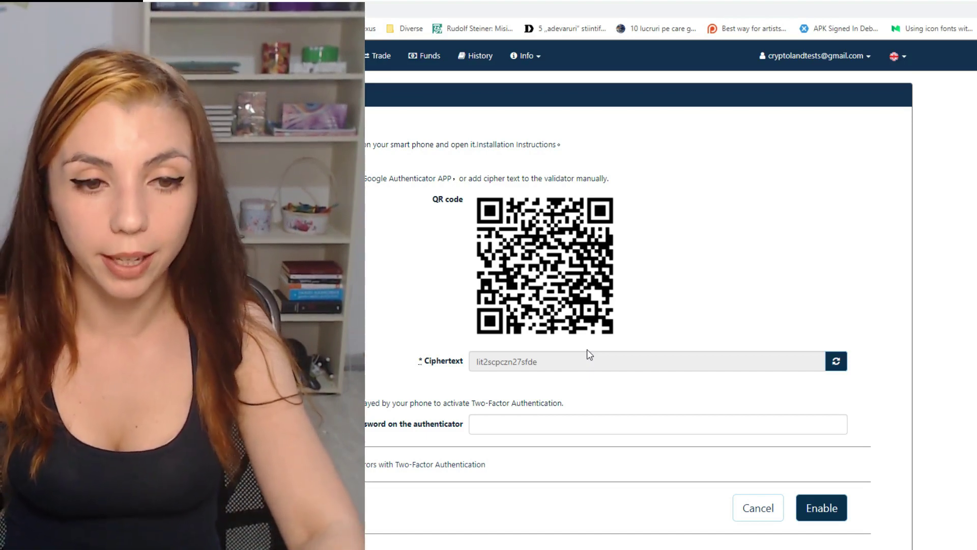
double_click(509, 363)
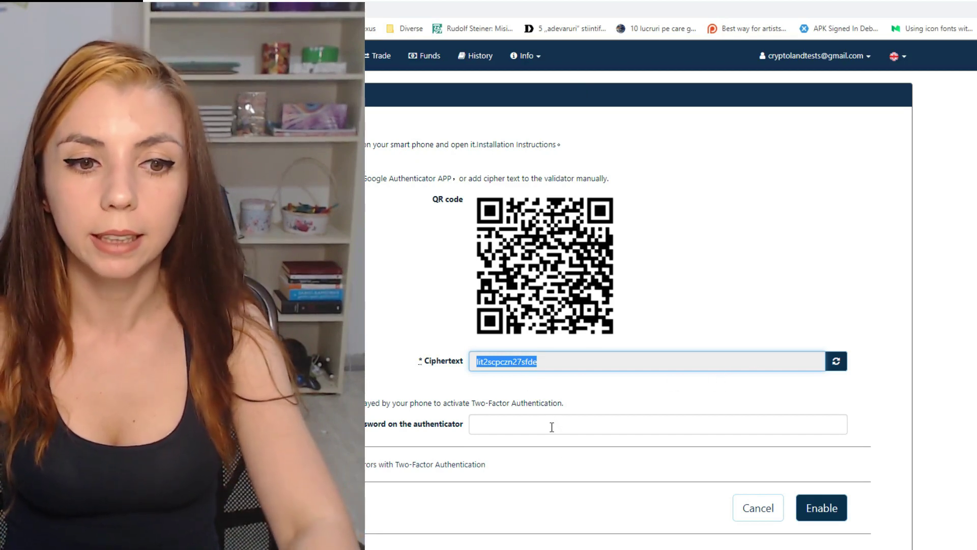
left_click(553, 423)
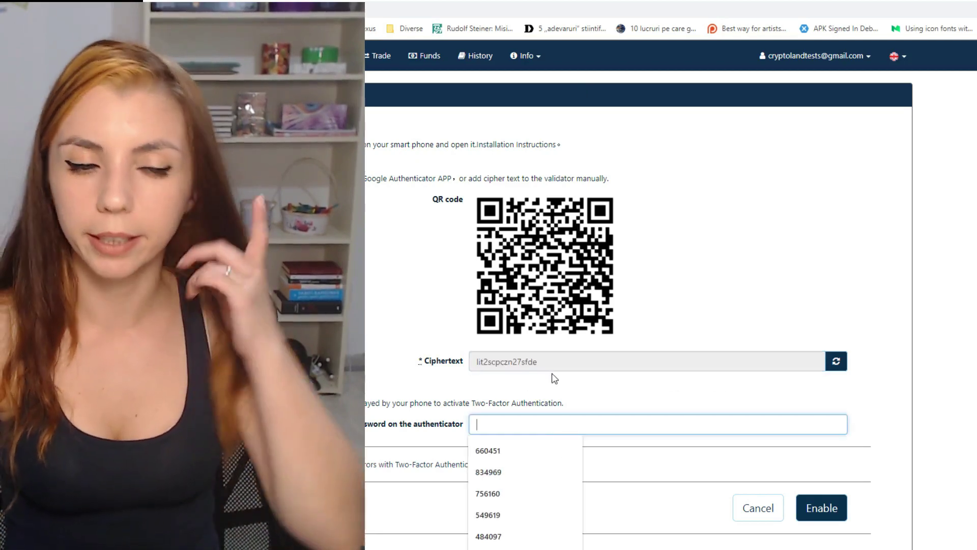
key("alt+Tab")
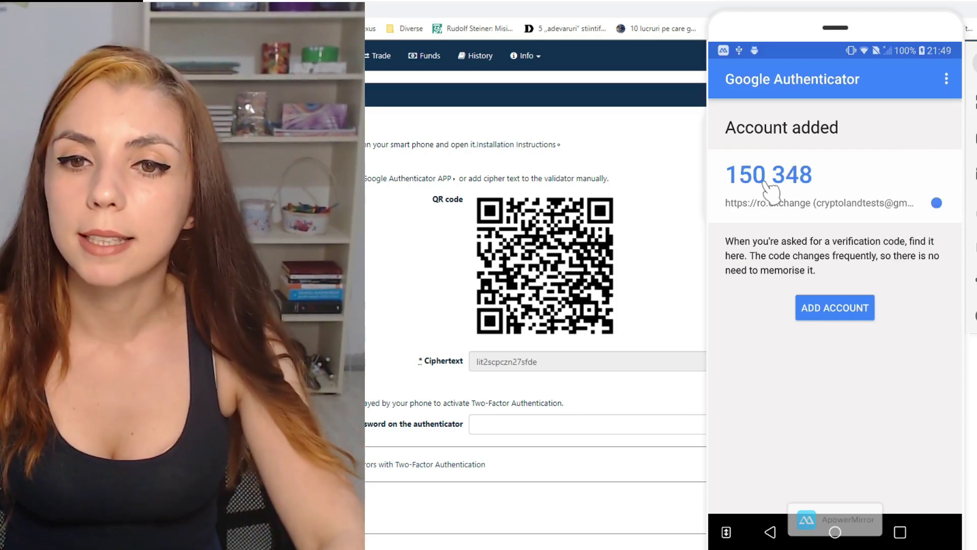
Enter the current 6-digit Google Authenticator code and enable two-factor authentication
left_click(545, 422)
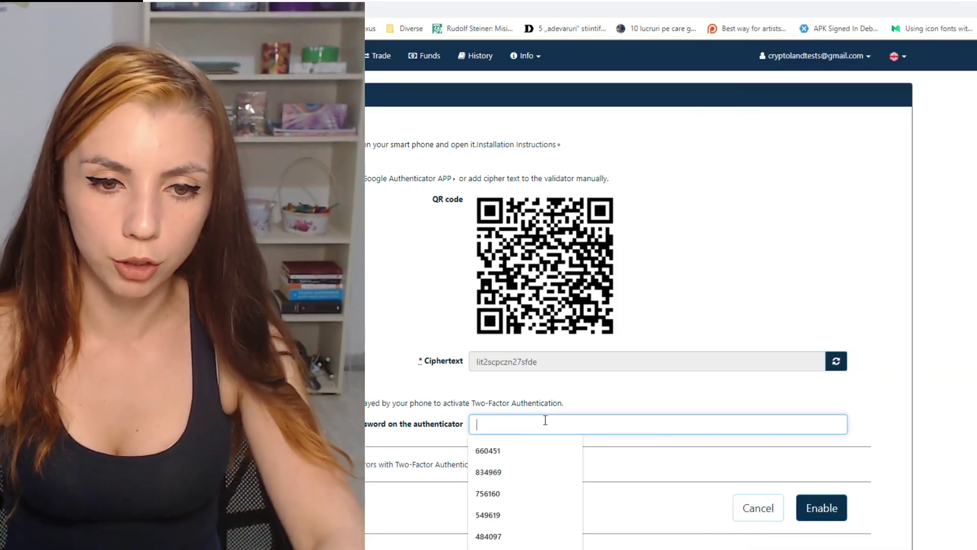
left_click(819, 509)
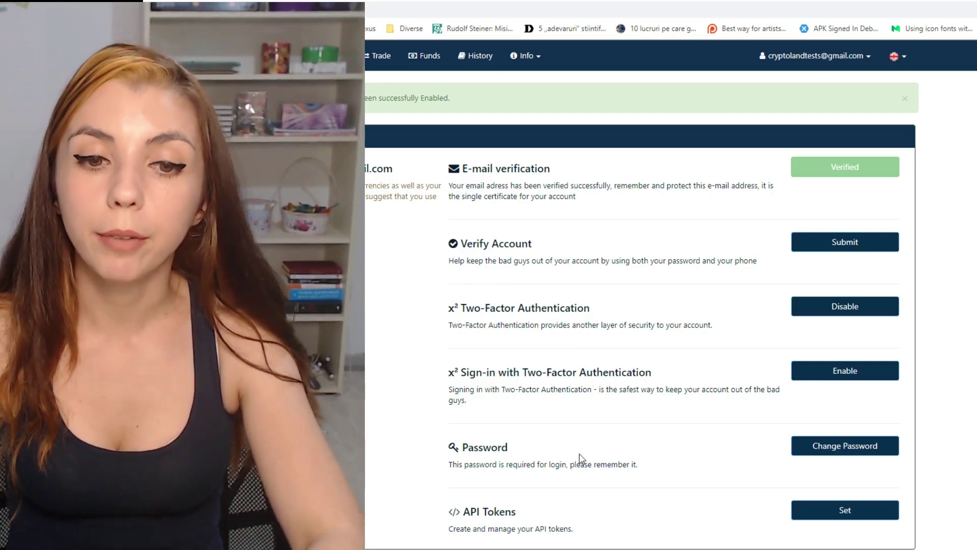
Enable Sign-in with Two-Factor Authentication, then log out through the account menu
left_click_drag(420, 390, 429, 370)
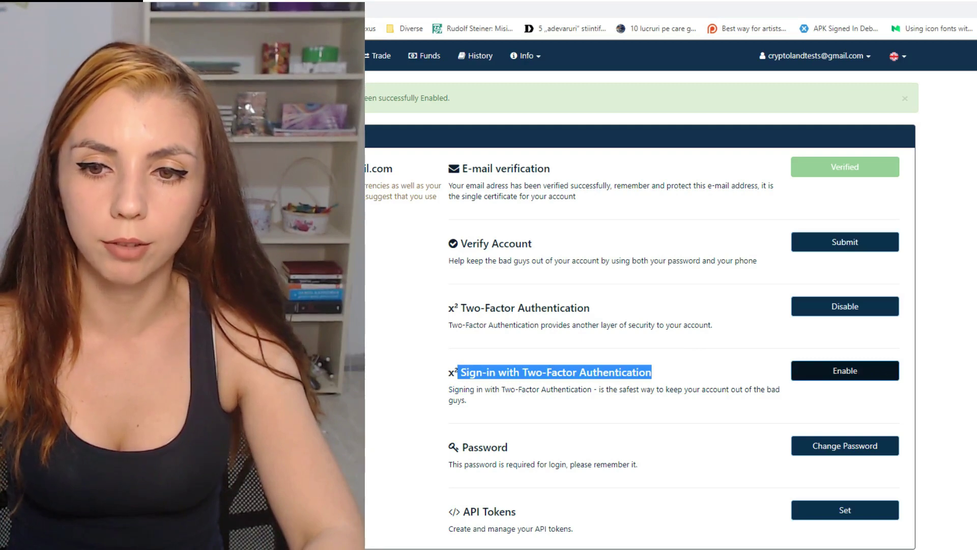
left_click(845, 370)
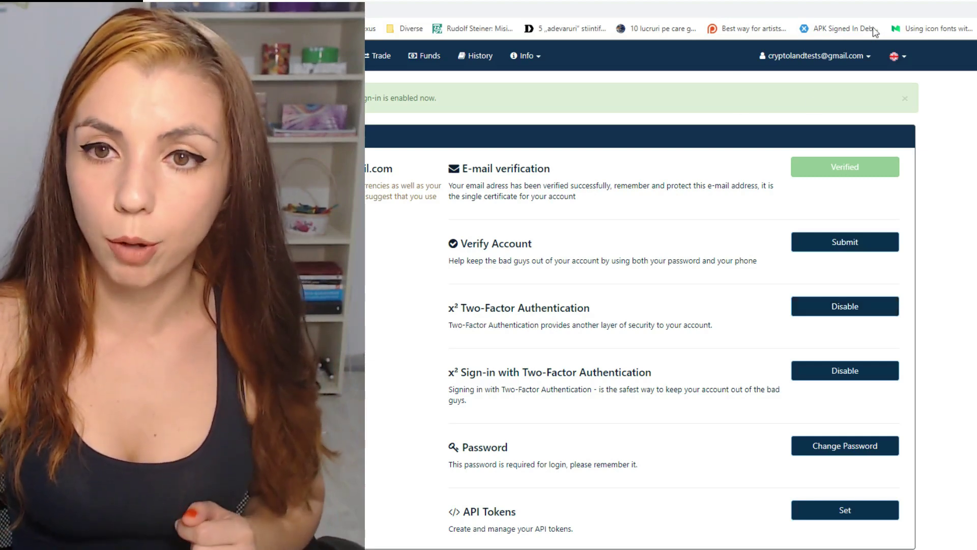
left_click(829, 60)
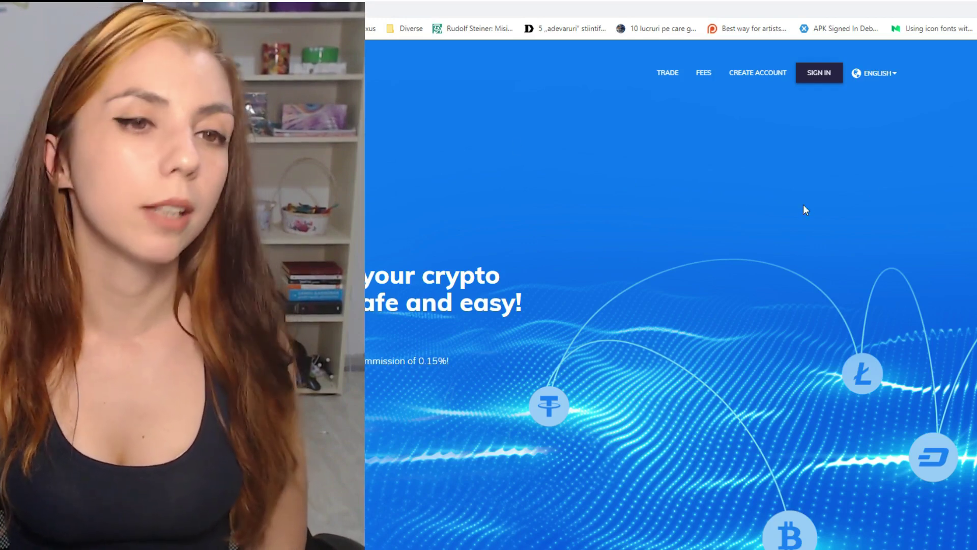
Sign in with the autofilled e-mail and password plus the captcha characters
left_click(819, 73)
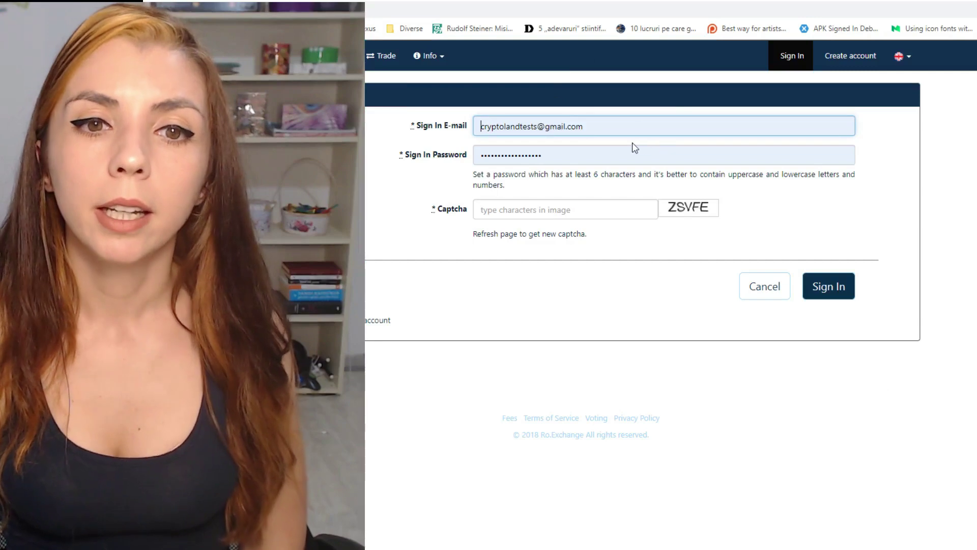
left_click(637, 125)
left_click(822, 158)
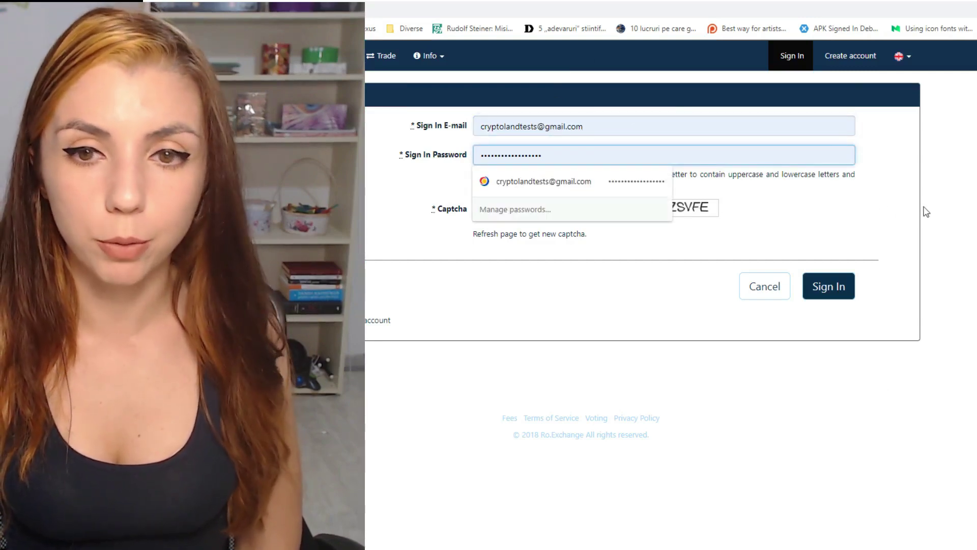
key("Tab")
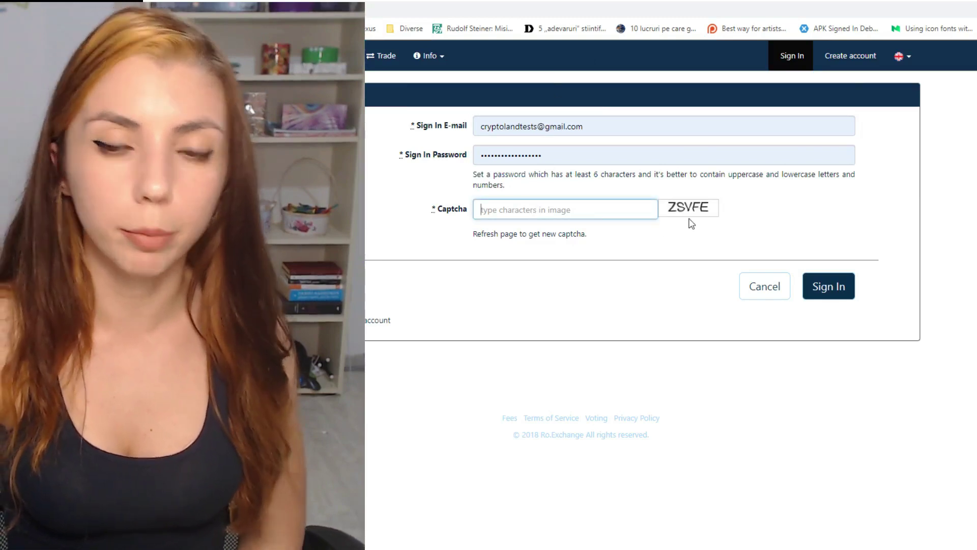
type("zs")
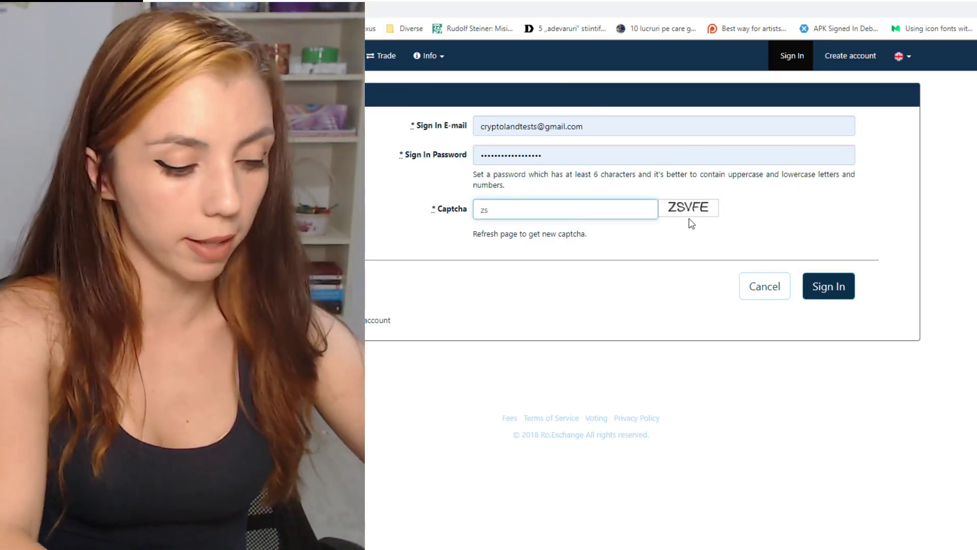
type("vfe")
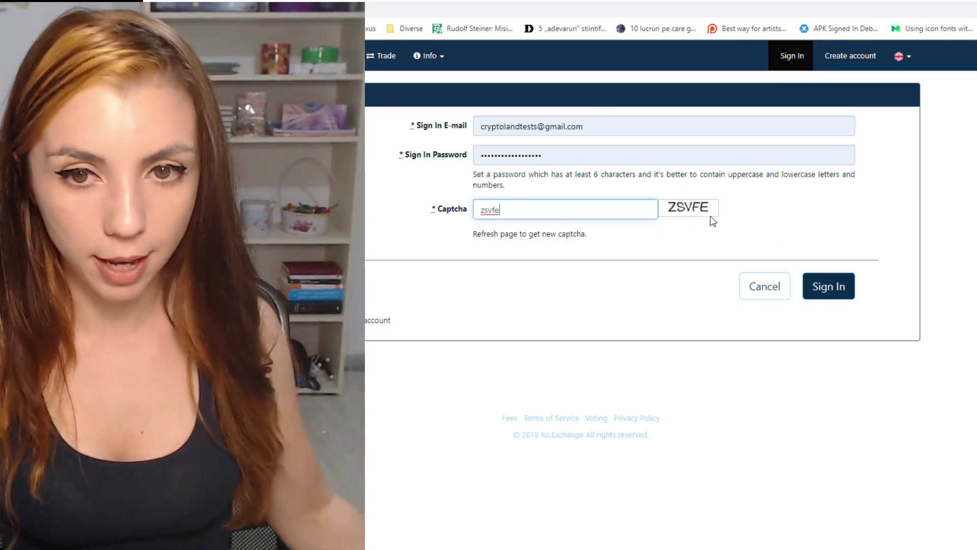
left_click(835, 300)
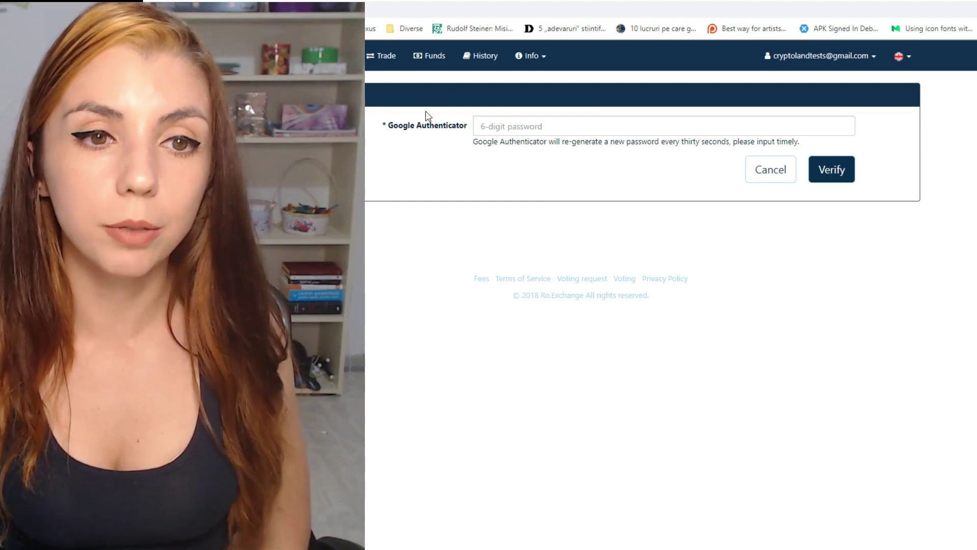
Enter the current Google Authenticator code from the phone and verify it to complete login
left_click(564, 127)
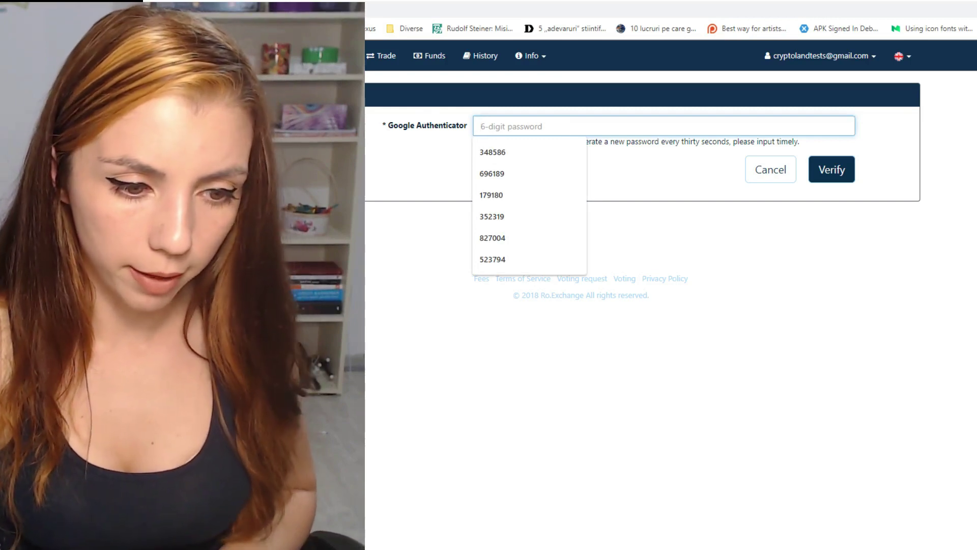
key("alt+Tab")
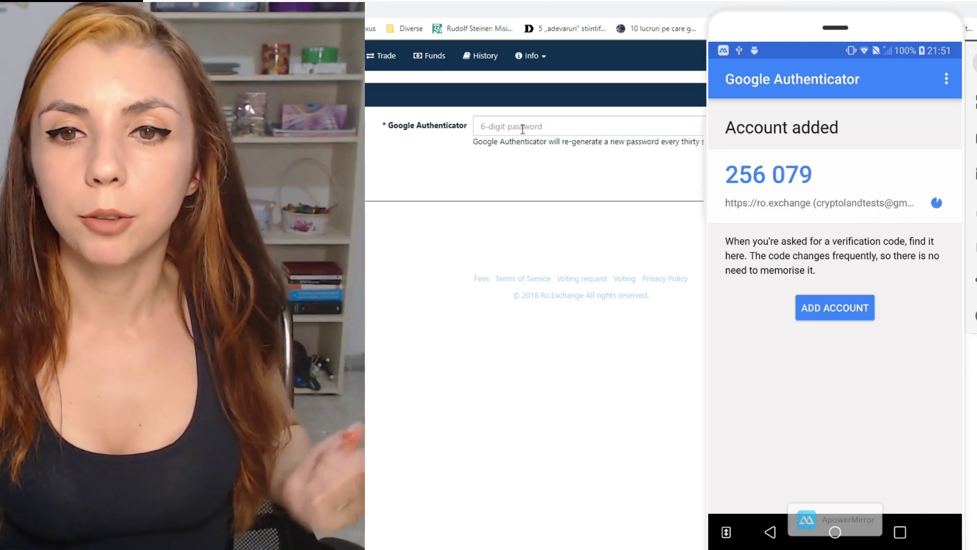
left_click(522, 127)
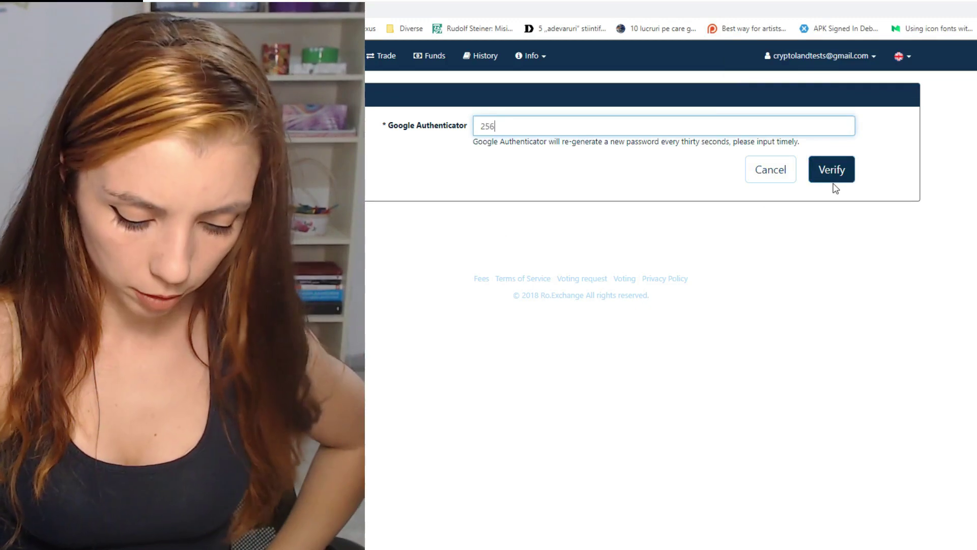
left_click(836, 184)
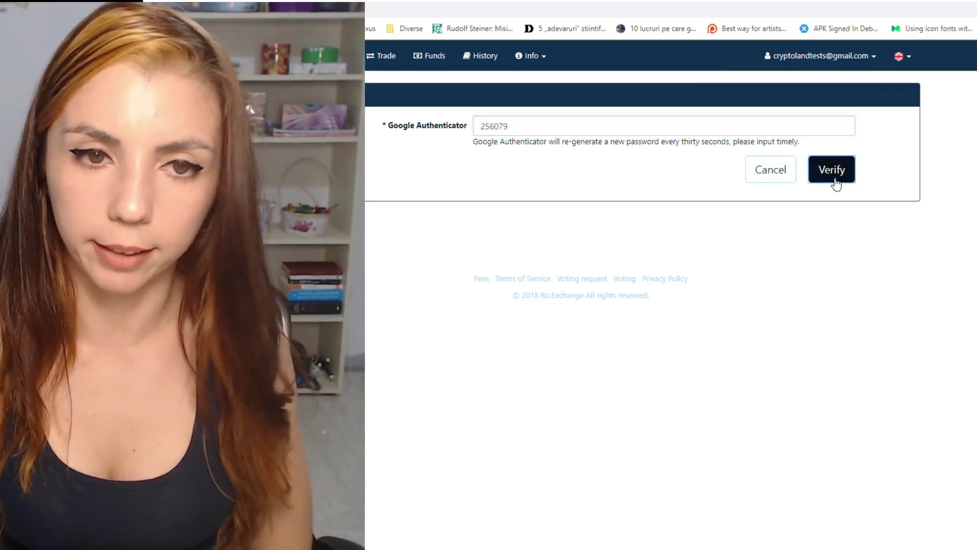